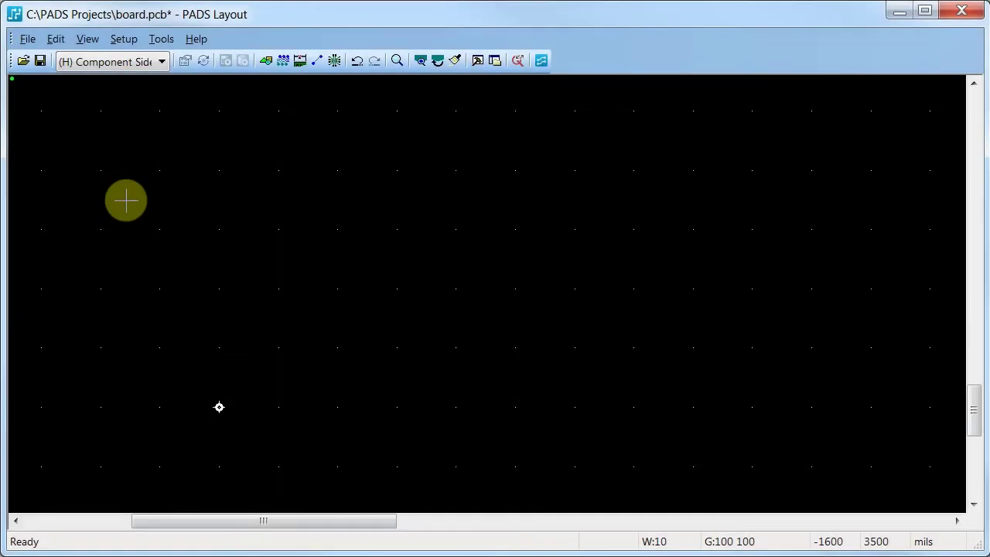
# Set the design grid X and Y spacing to 5 mils in the Grids options.
pyautogui.click(162, 39)
pyautogui.click(189, 528)
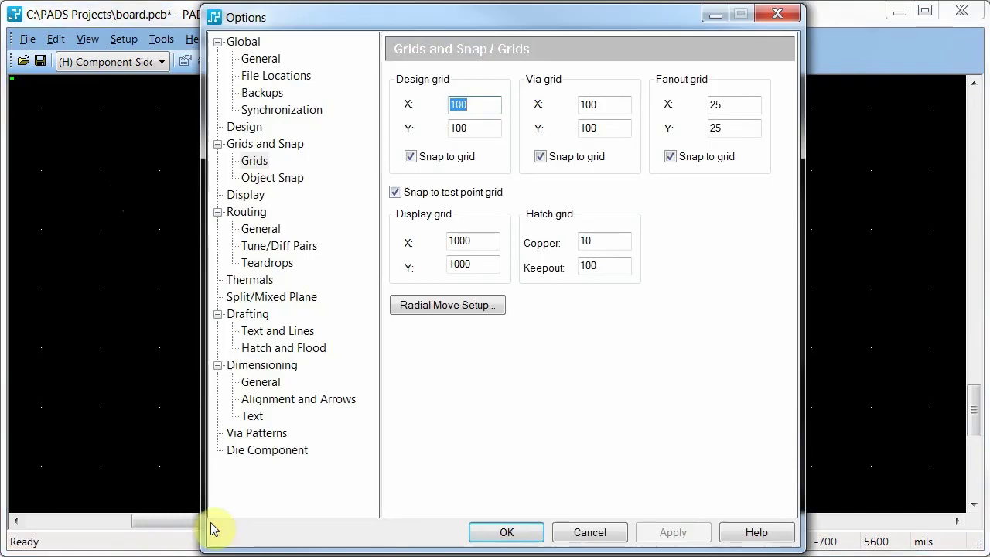
pyautogui.click(254, 160)
pyautogui.moveTo(476, 104); pyautogui.dragTo(453, 106)
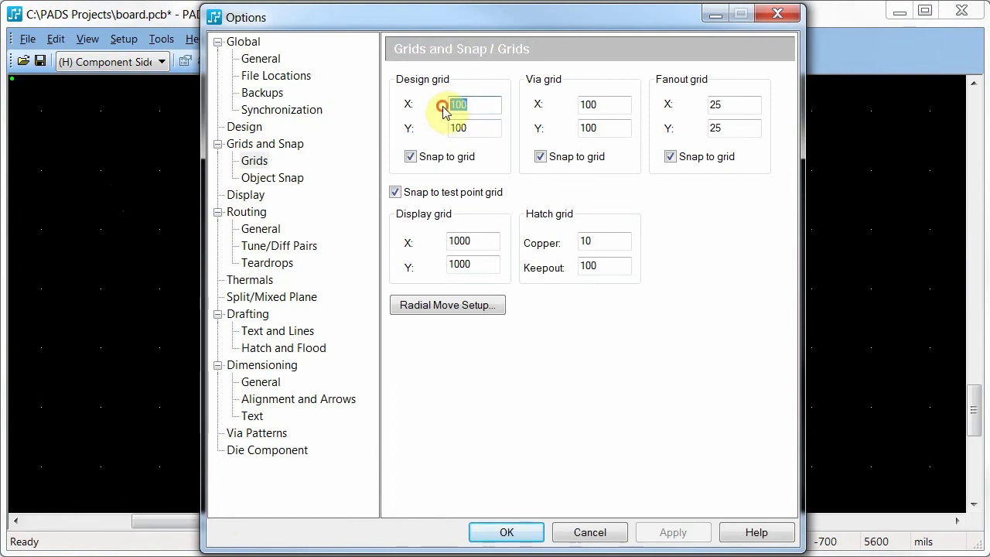
pyautogui.write('5')
pyautogui.doubleClick(466, 128)
pyautogui.write('5')
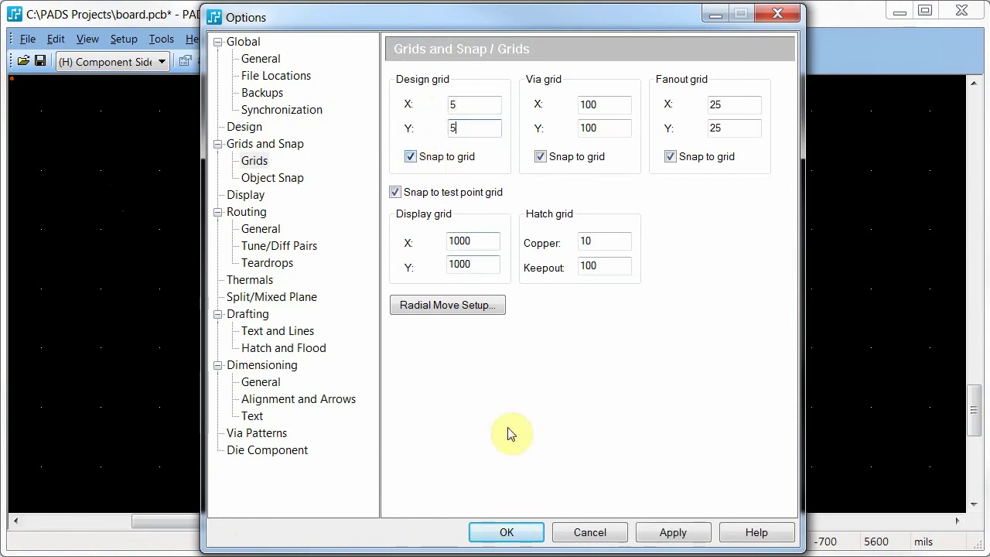
pyautogui.click(512, 532)
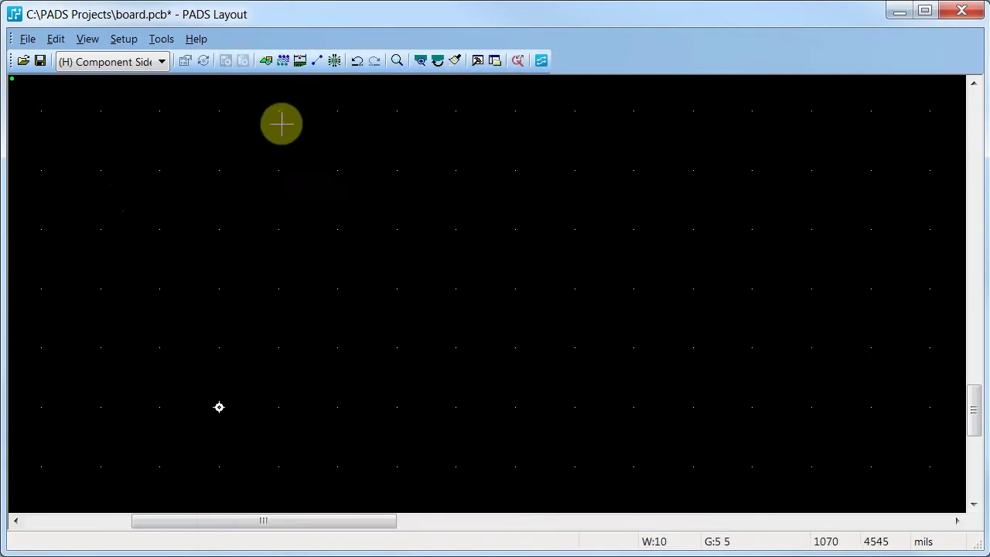
# Switch to the Board Outline and Cut Out tool with the Polygon shape selected.
pyautogui.click(266, 62)
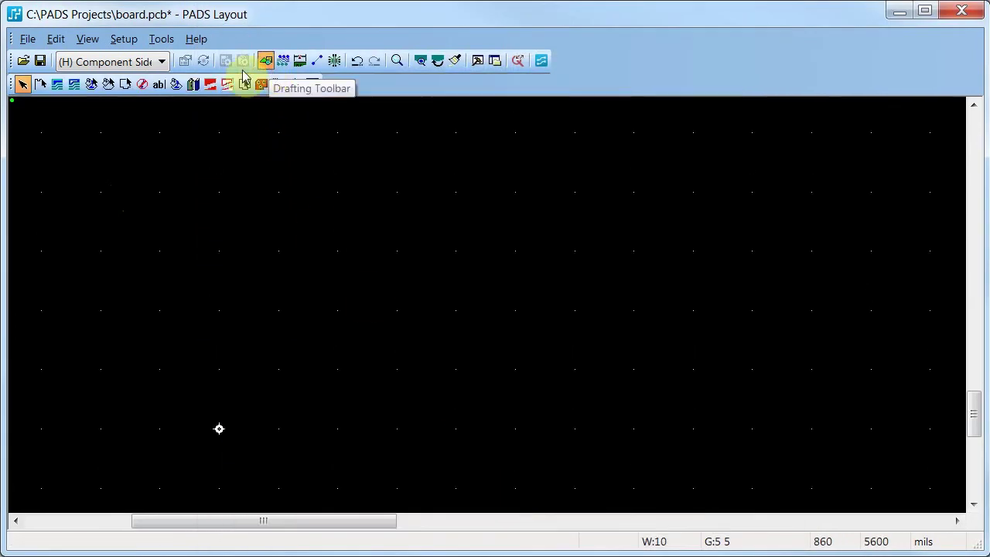
pyautogui.click(125, 85)
pyautogui.rightClick(166, 116)
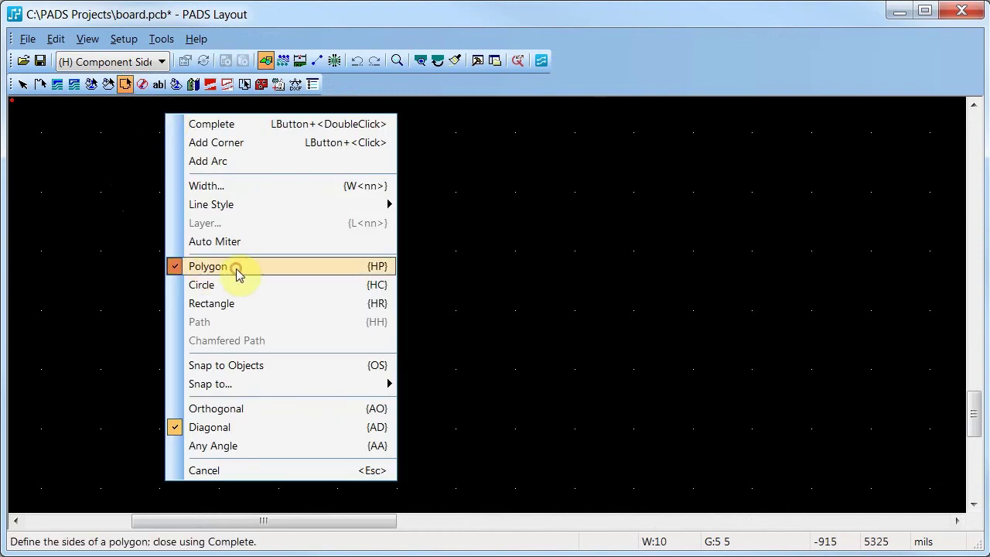
pyautogui.click(208, 266)
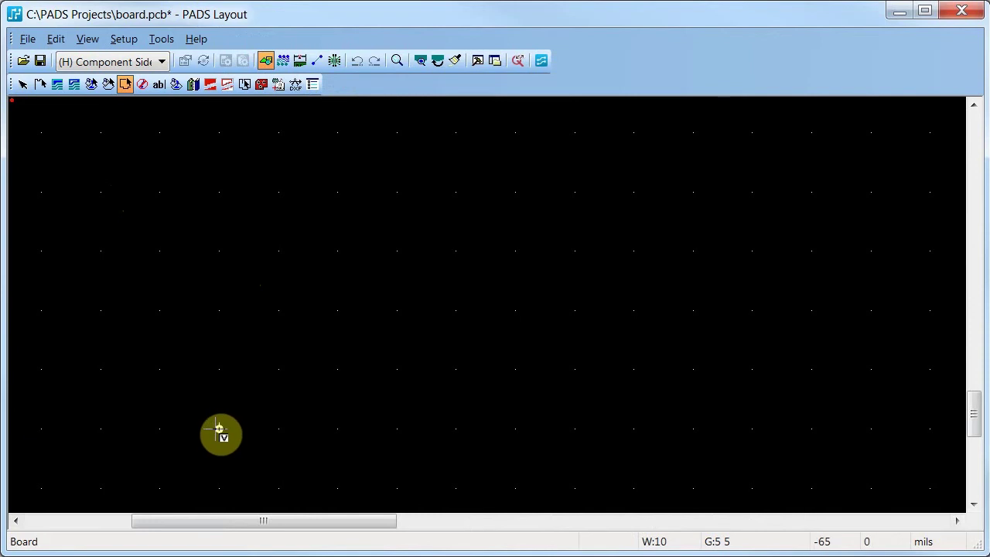
# Place outline corners from the origin up to 4150 mils, then across and down for the top-left tab.
pyautogui.click(219, 429)
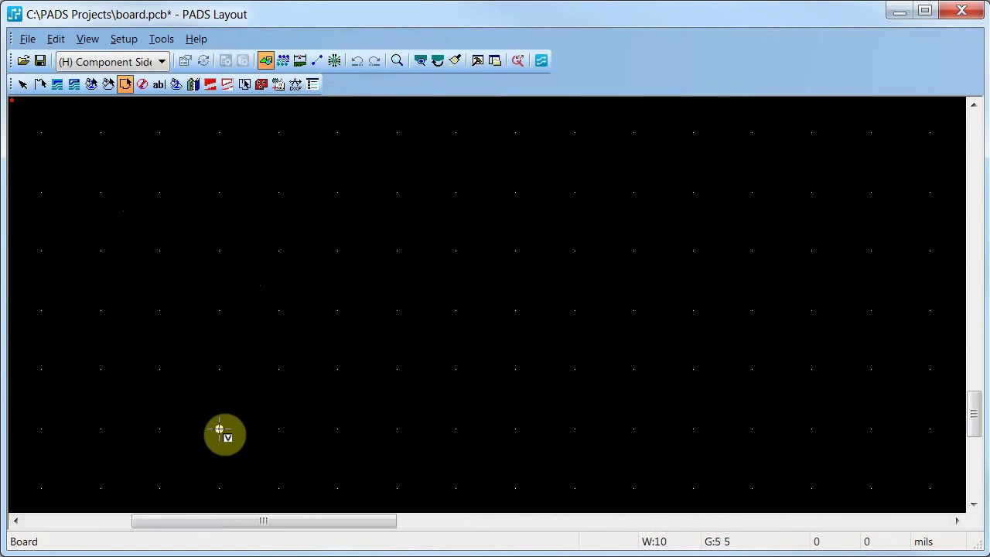
pyautogui.click(220, 185)
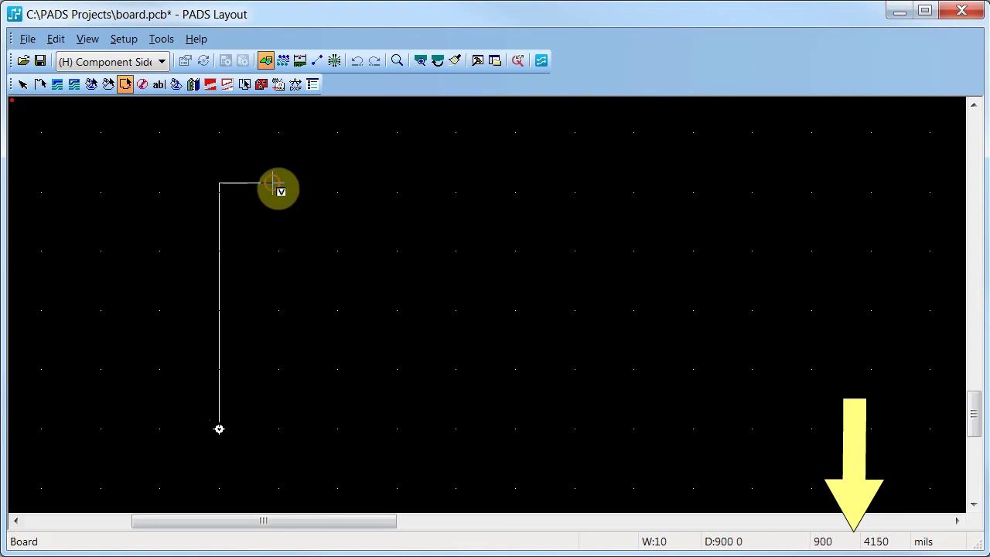
pyautogui.click(272, 184)
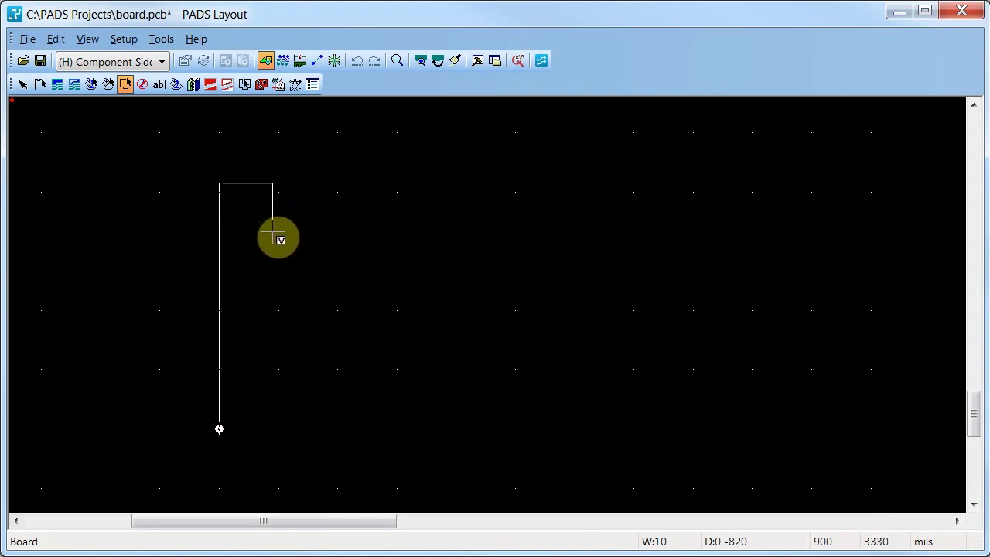
pyautogui.click(272, 231)
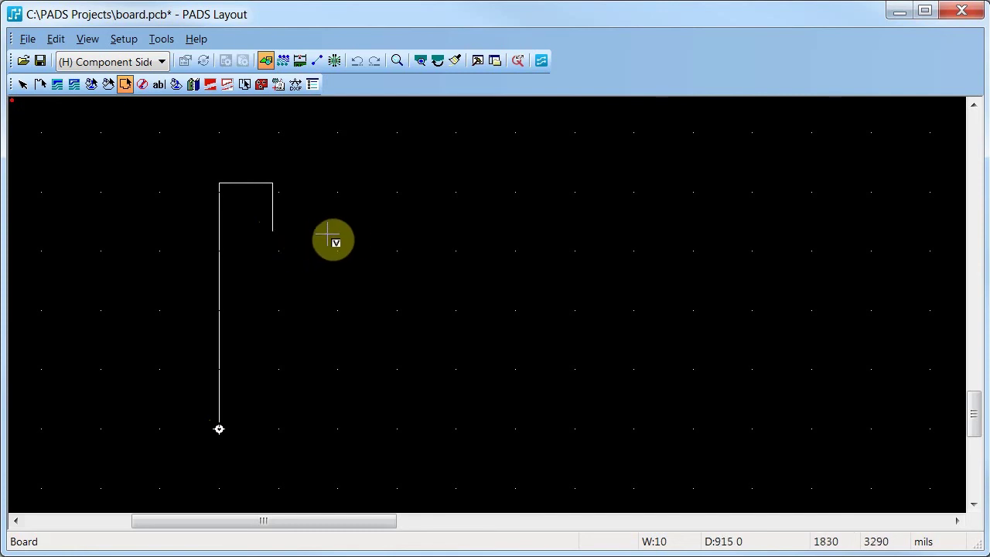
# Place outline corners at 6300,3300, then 6300,330 and 4720,330 with S commands.
pyautogui.write('s 6300 3300')
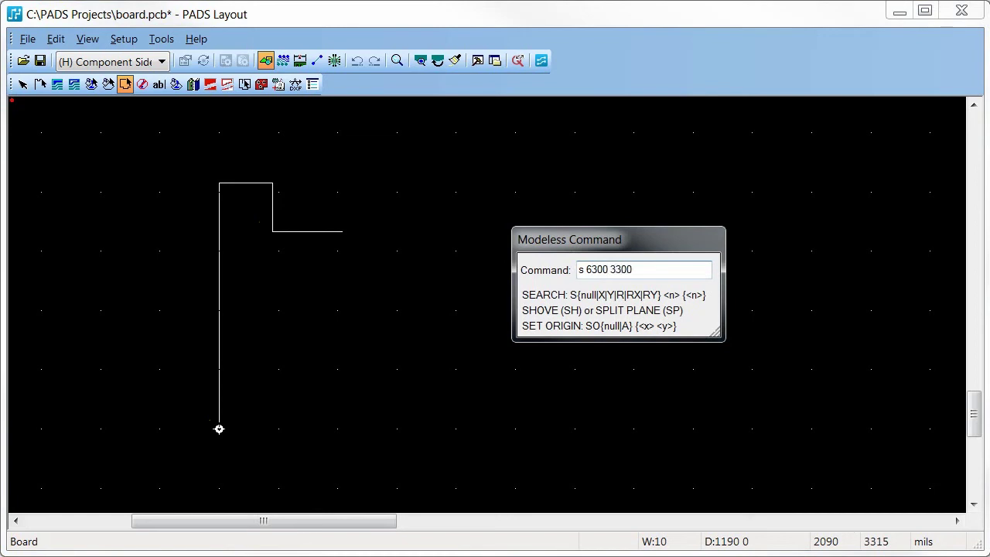
pyautogui.press('Return')
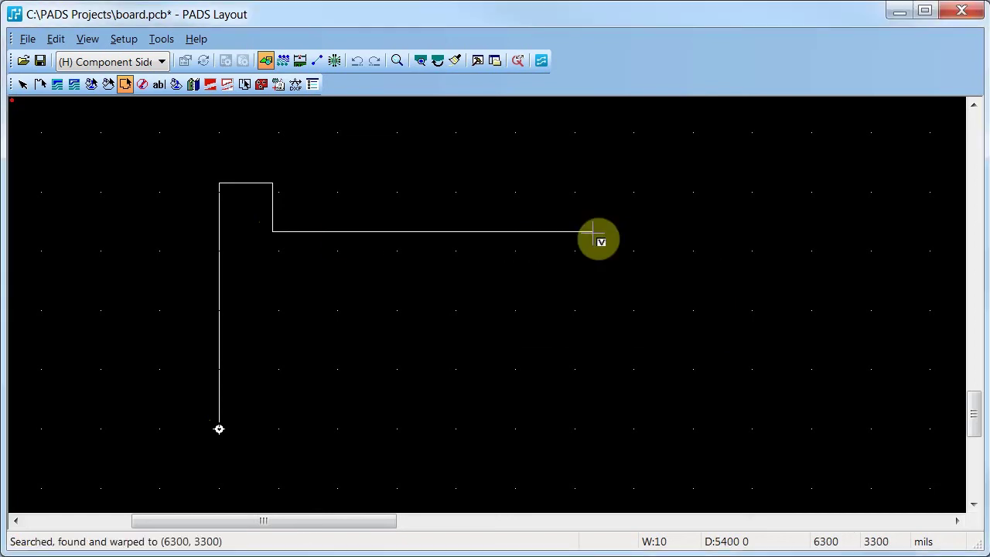
pyautogui.write('s 6')
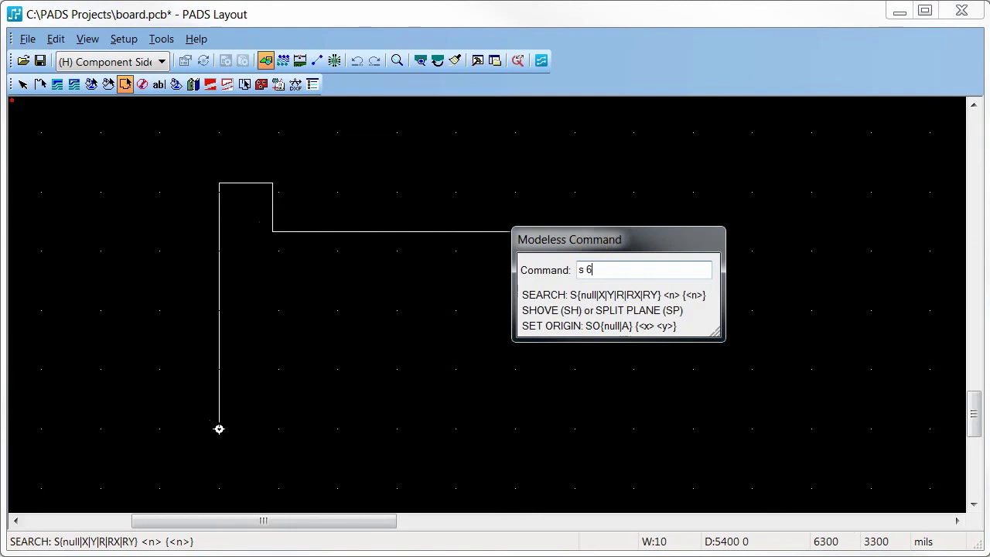
pyautogui.write('300 330')
pyautogui.press('Return')
pyautogui.write('s 4720 330')
pyautogui.press('Return')
# Continue the bottom edge through 2210,325, 1610,325, 590,325 and 590,0 back to 0,0.
pyautogui.write('s 2210 325')
pyautogui.press('Return')
pyautogui.write('s 1610 325')
pyautogui.press('Return')
pyautogui.write('s 590 325')
pyautogui.press('Return')
pyautogui.write('s 590 0')
pyautogui.press('Return')
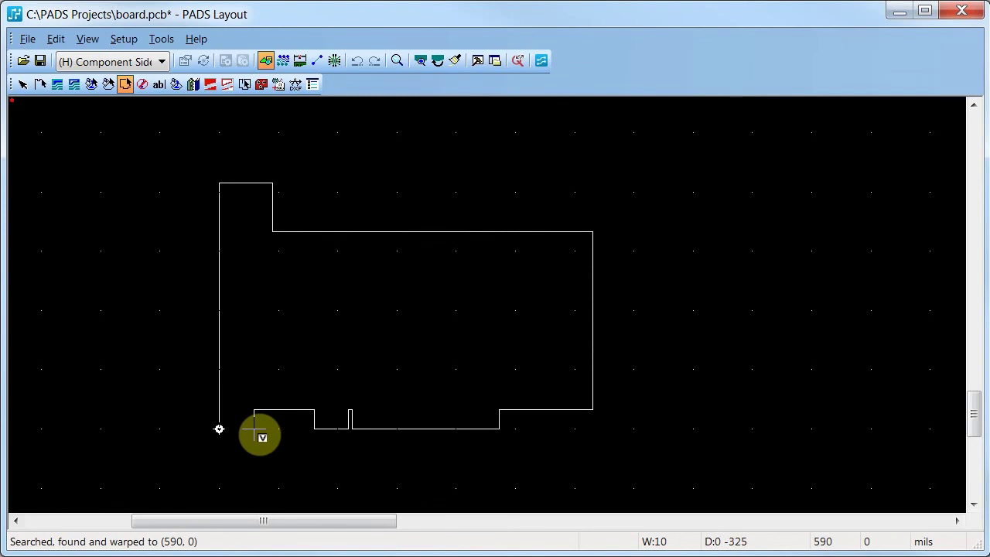
pyautogui.write('s 0')
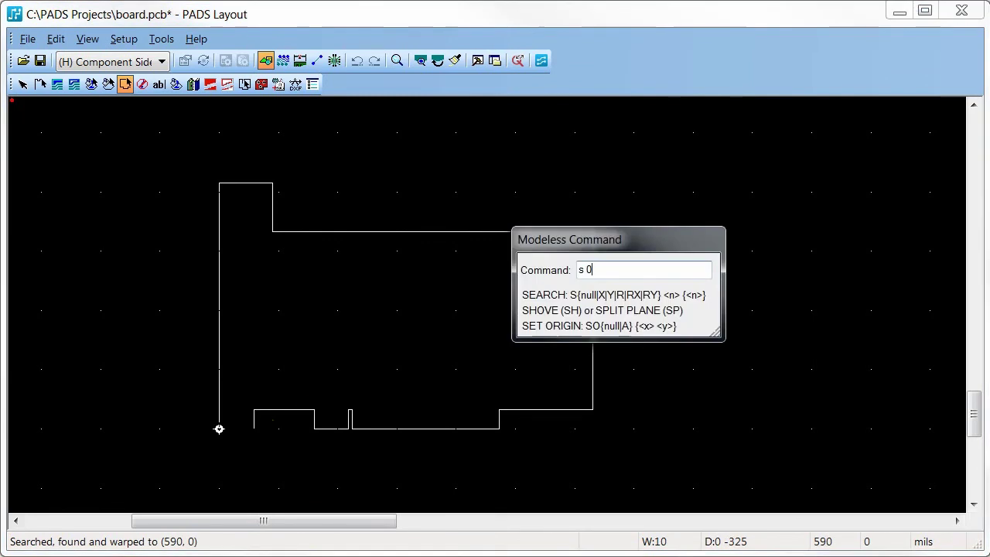
pyautogui.write(' 0')
pyautogui.press('Return')
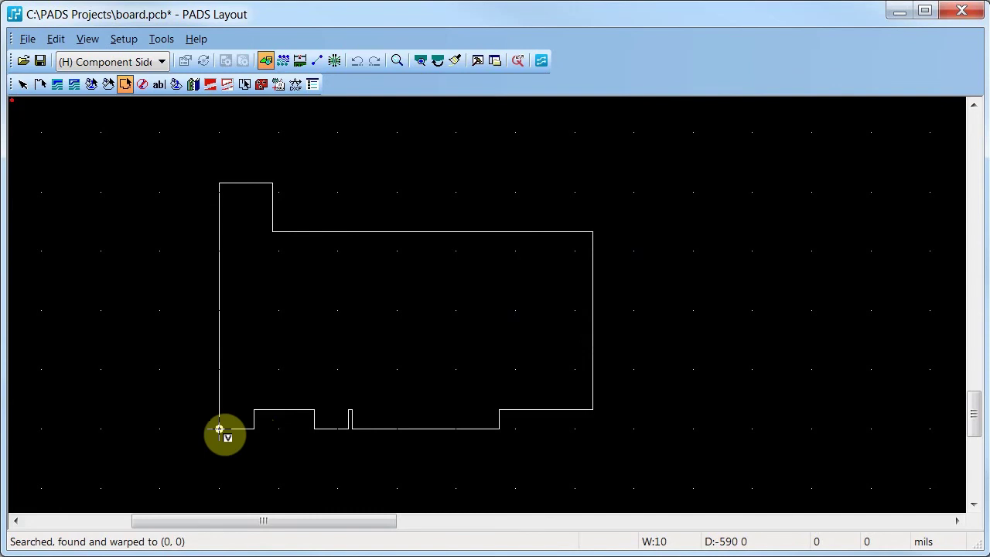
pyautogui.rightClick(219, 430)
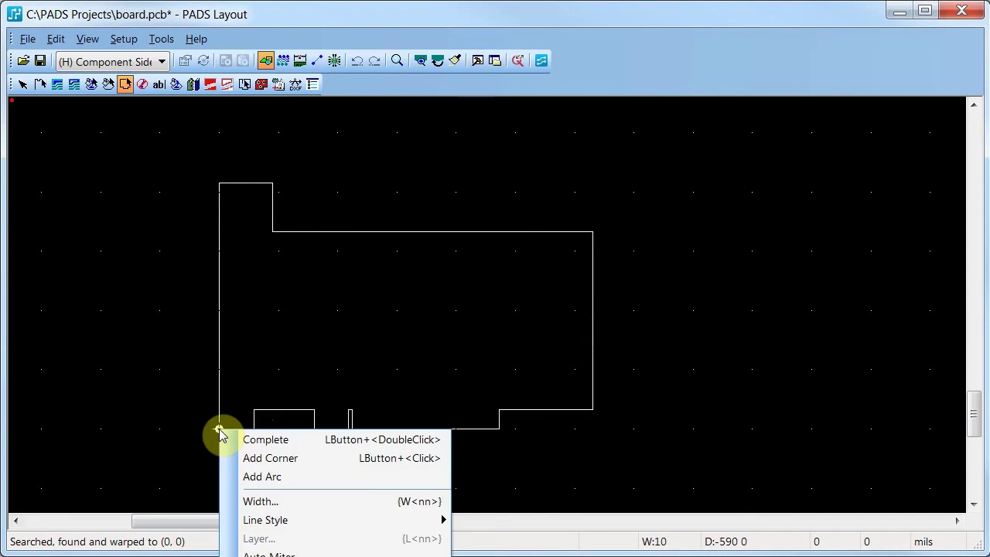
# Close the outline, fit it in the window and filter selection to board outlines.
pyautogui.click(313, 441)
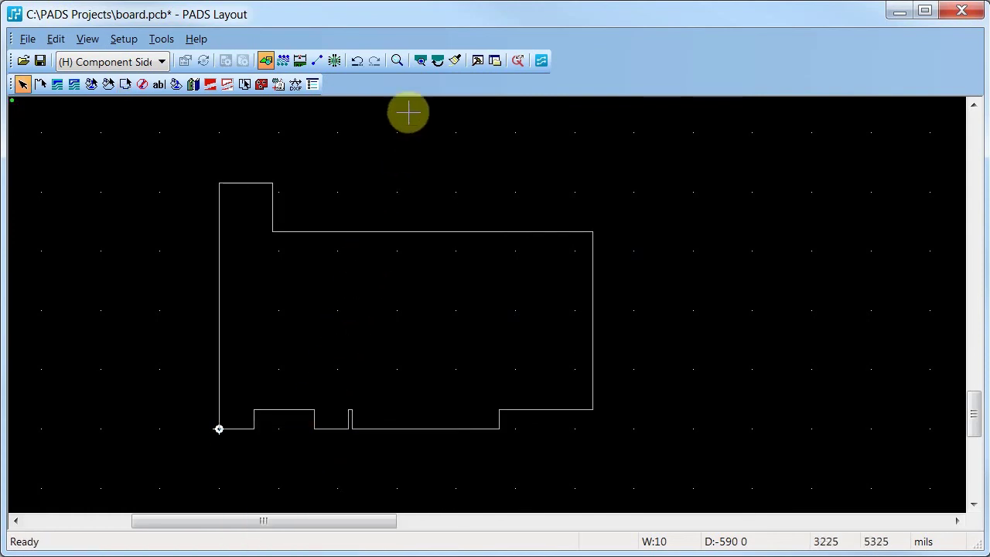
pyautogui.click(421, 62)
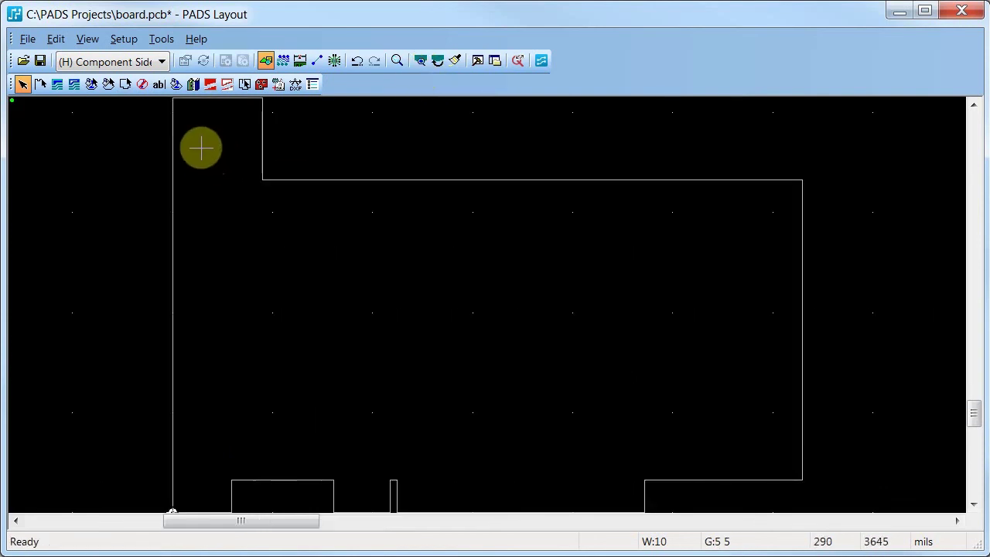
pyautogui.rightClick(122, 164)
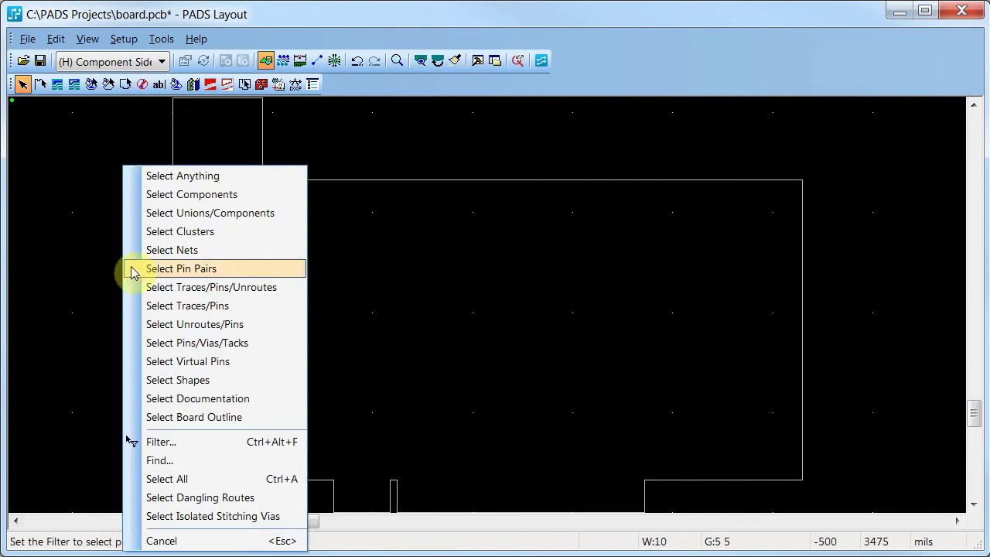
pyautogui.click(203, 417)
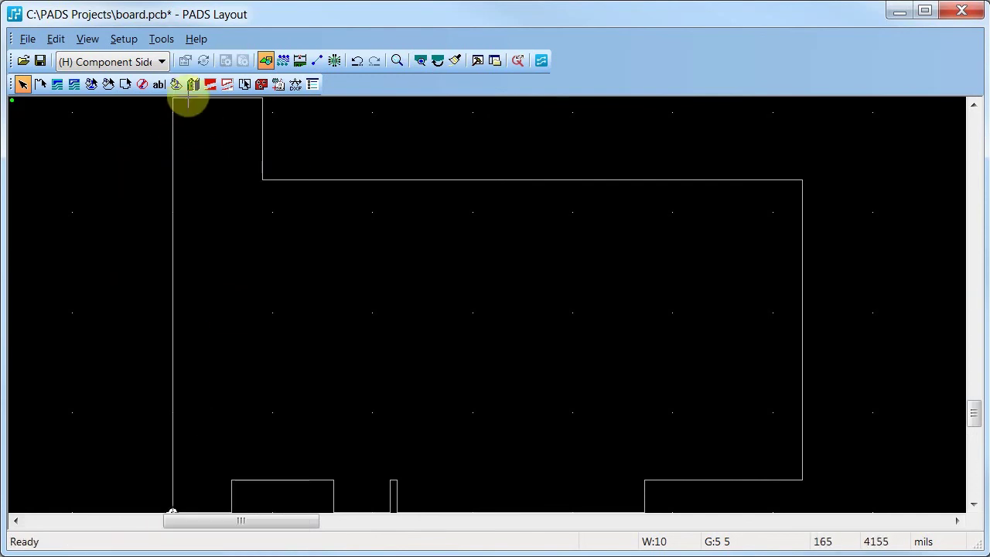
# Add a 49.5 miter to the first top corner of the raised tab.
pyautogui.click(173, 99)
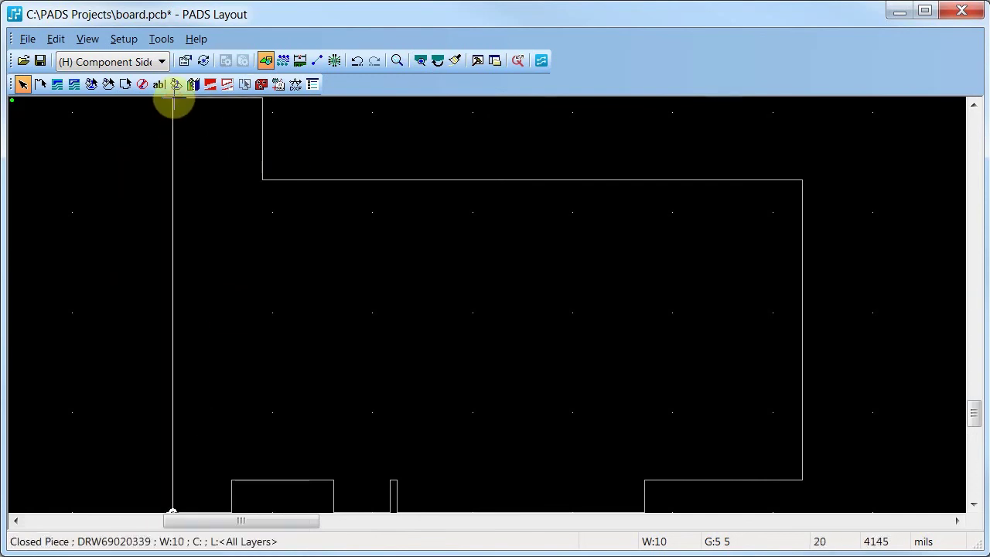
pyautogui.rightClick(174, 101)
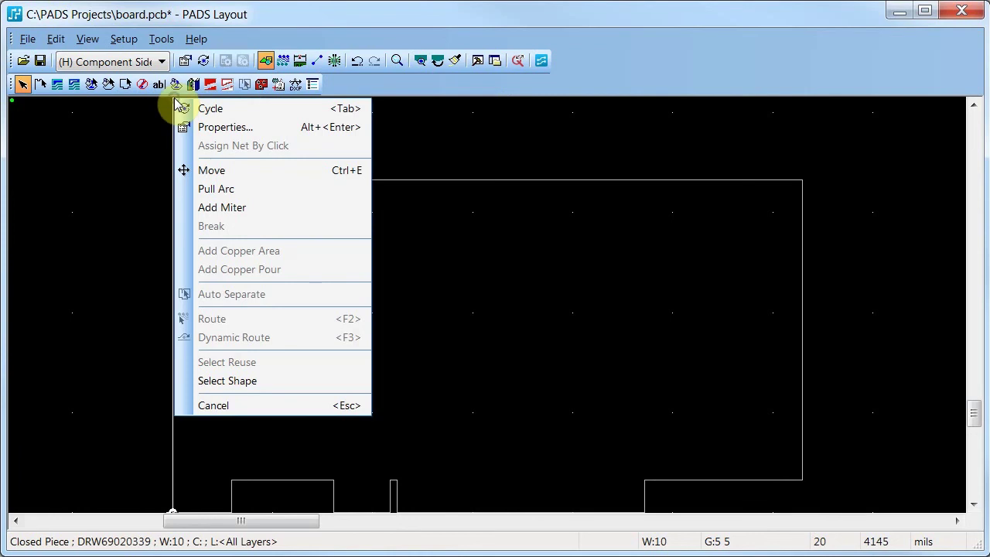
pyautogui.click(239, 209)
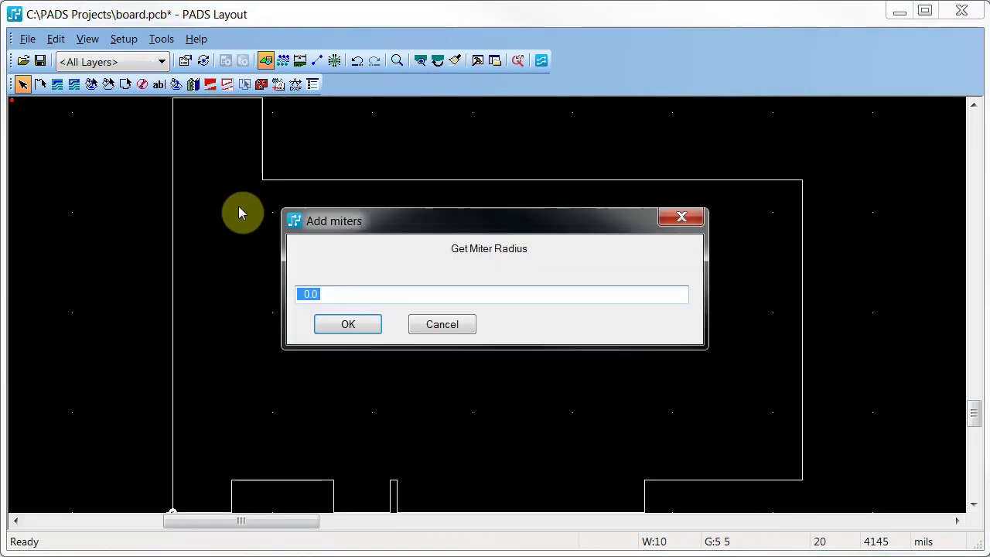
pyautogui.write('49.5')
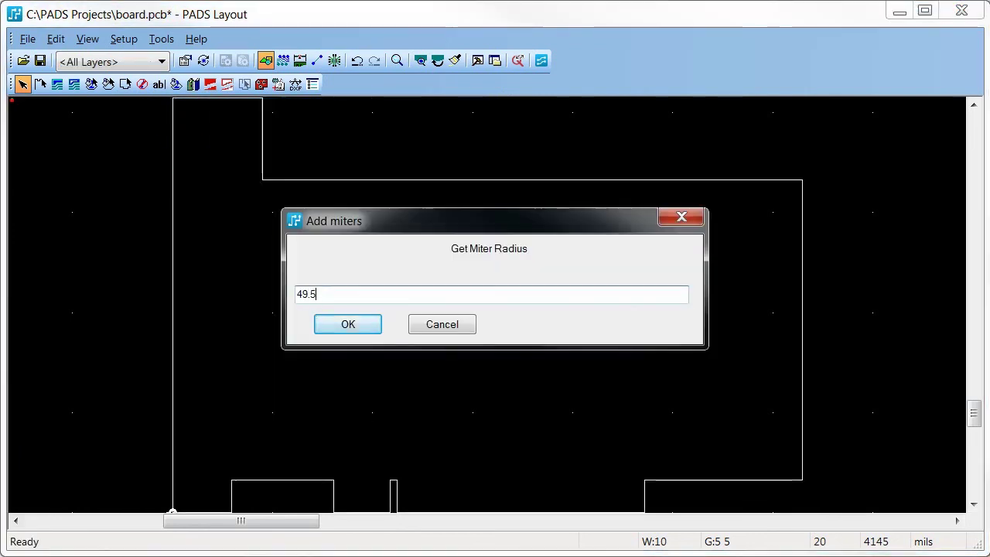
pyautogui.press('Return')
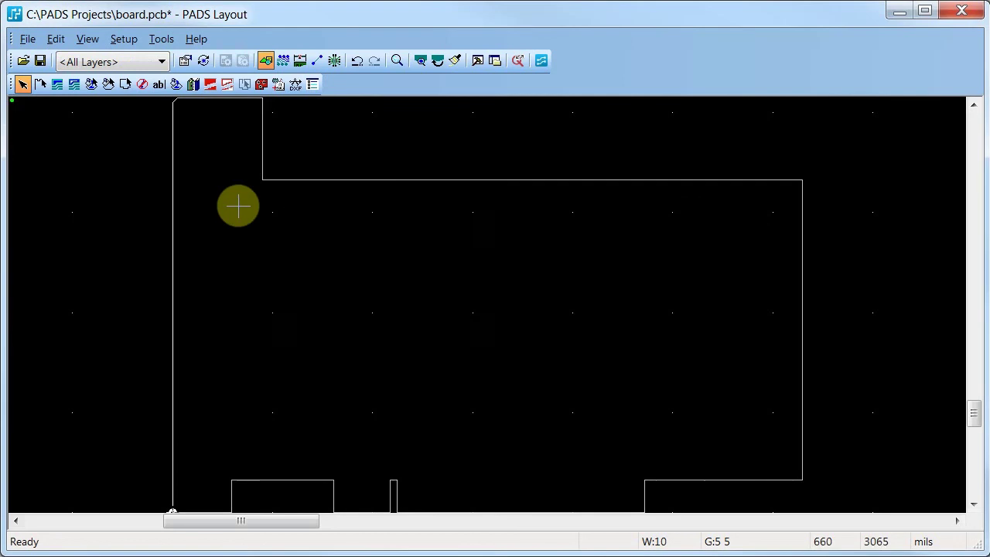
# Add a matching 49.5 miter to the tab's other top corner.
pyautogui.click(261, 101)
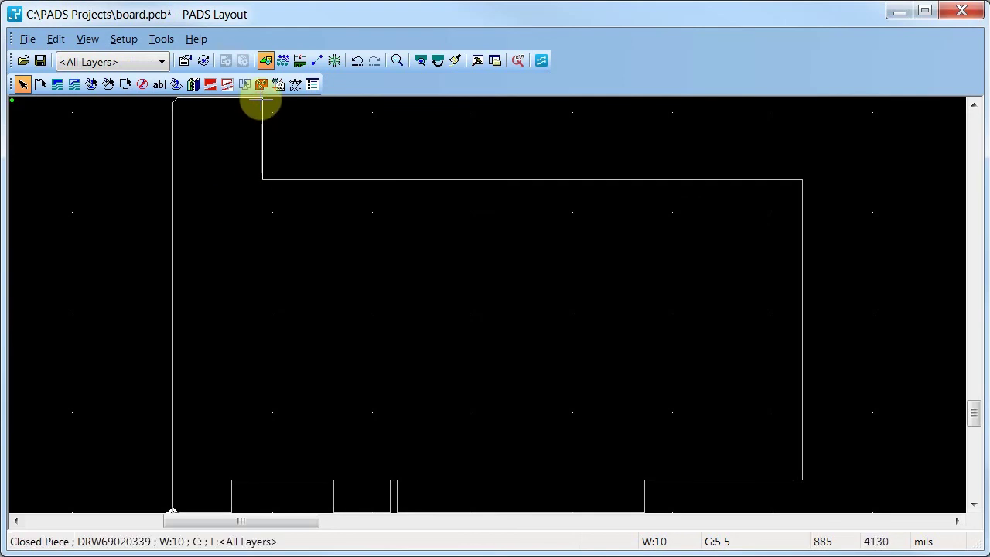
pyautogui.rightClick(261, 101)
pyautogui.click(327, 212)
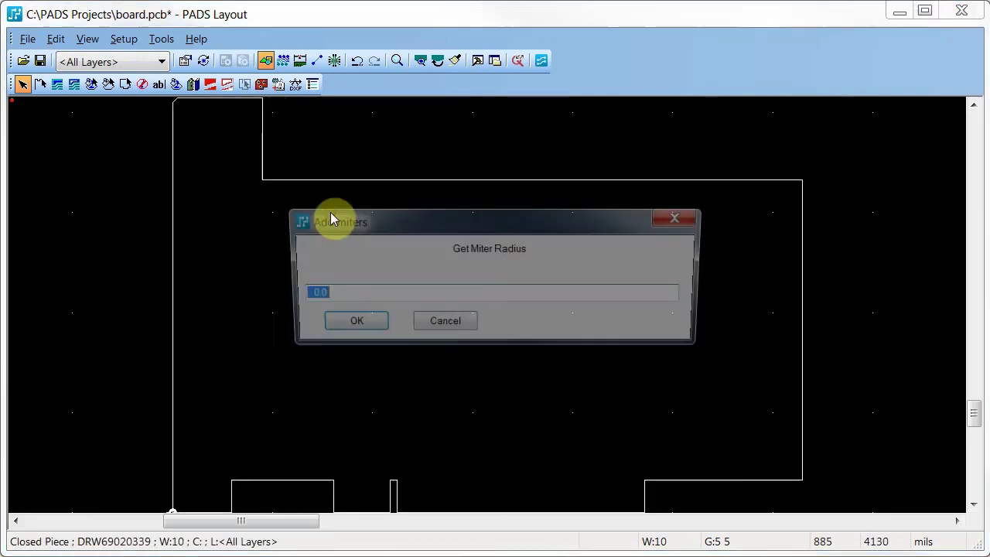
pyautogui.write('49.5')
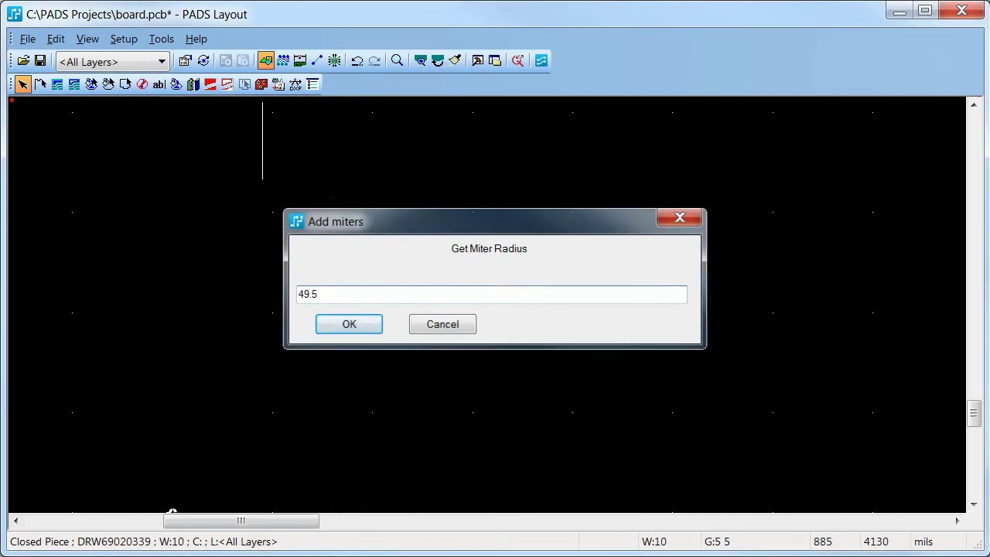
pyautogui.press('Return')
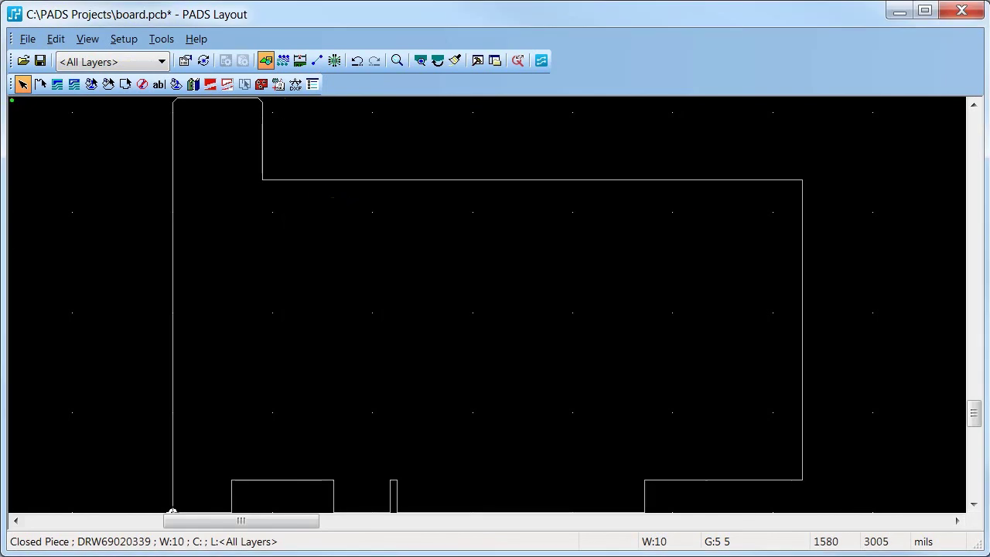
# Zoom into the bottom-edge notches and select the bottom outline segment.
pyautogui.scroll(-1, 763, 435)
pyautogui.scroll(-1, 763, 435)
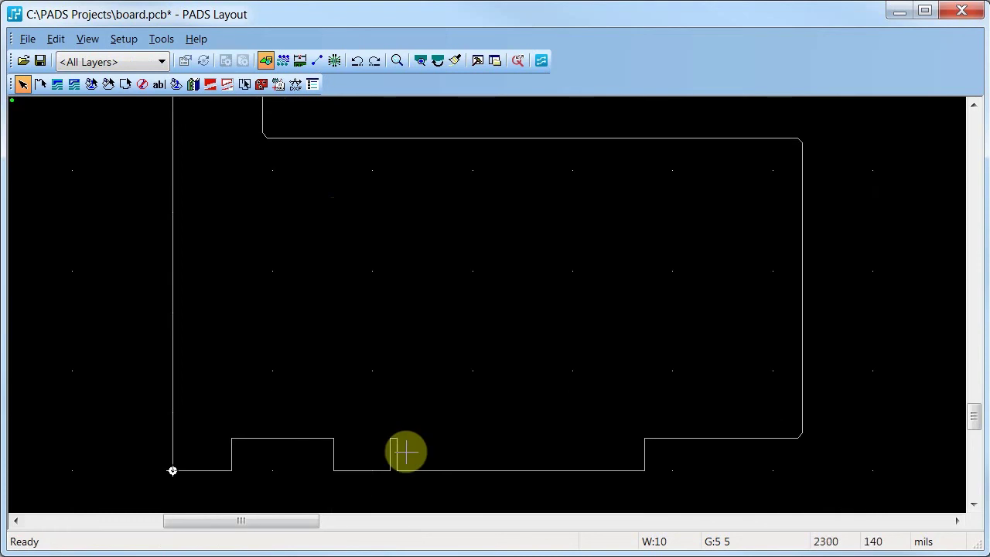
pyautogui.moveTo(197, 371); pyautogui.dragTo(701, 202, button='middle')
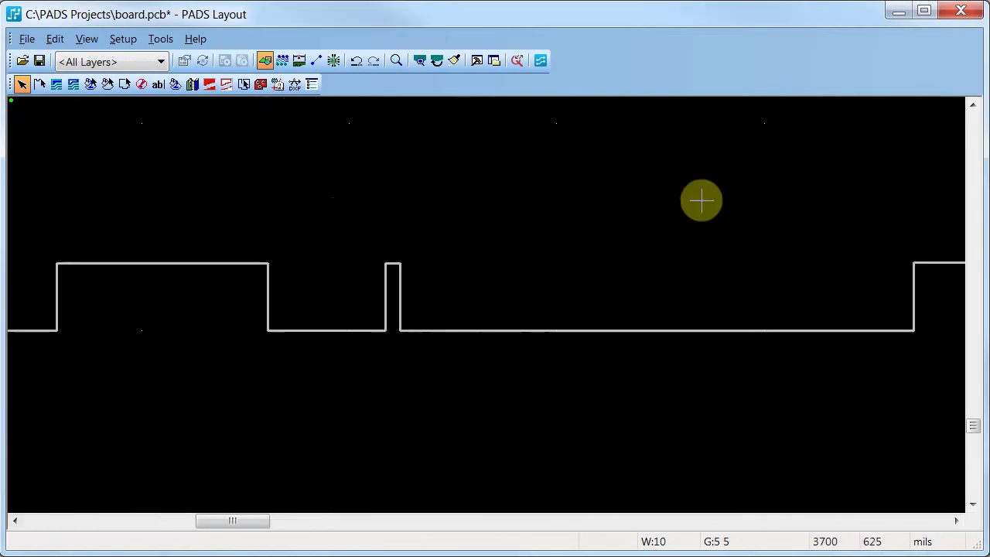
pyautogui.click(905, 331)
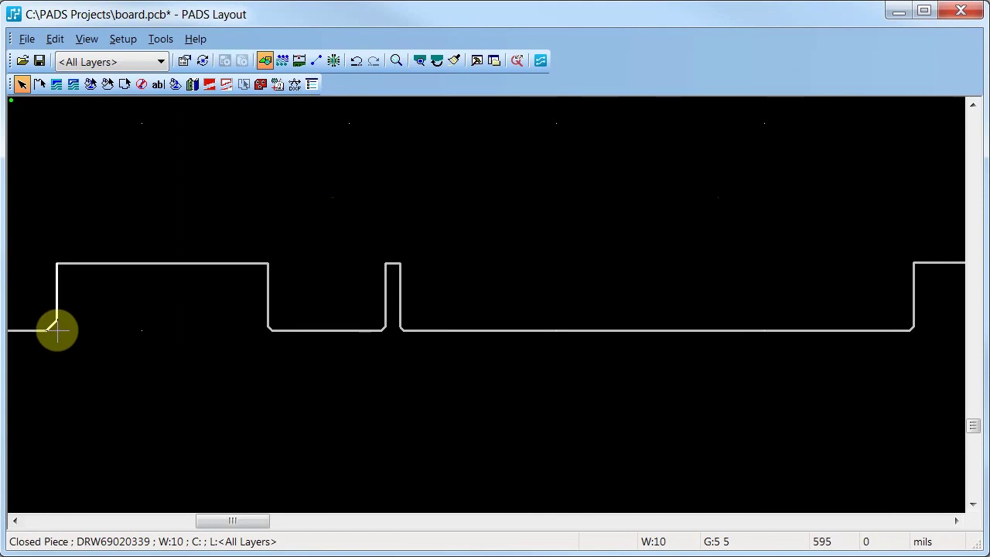
# Change the Design options miter style from Diagonal to Arc.
pyautogui.click(161, 39)
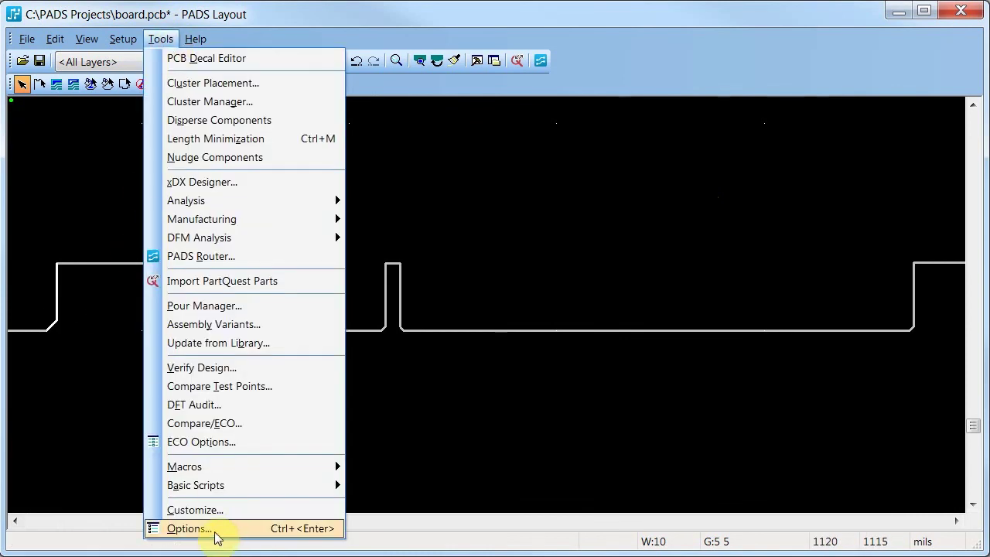
pyautogui.click(186, 528)
pyautogui.click(266, 128)
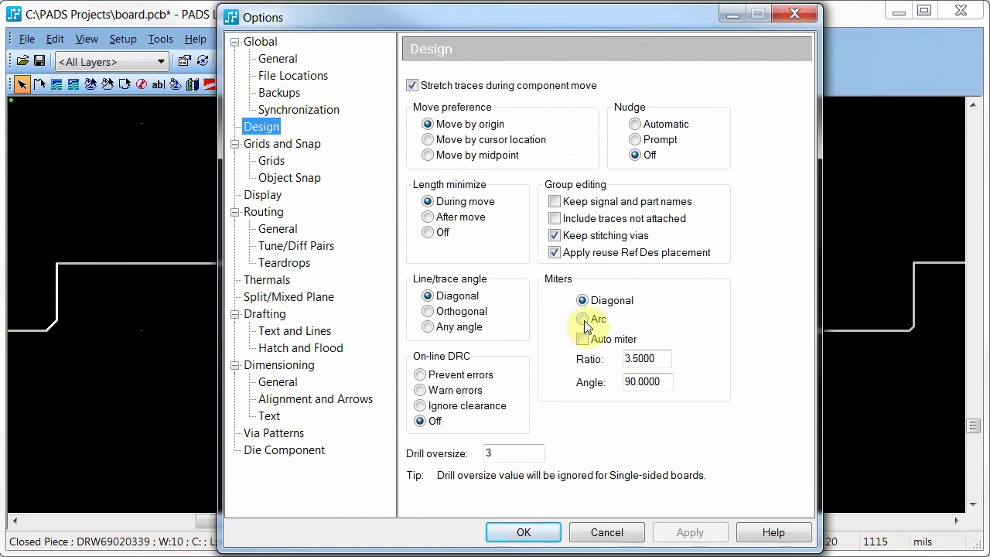
pyautogui.click(583, 319)
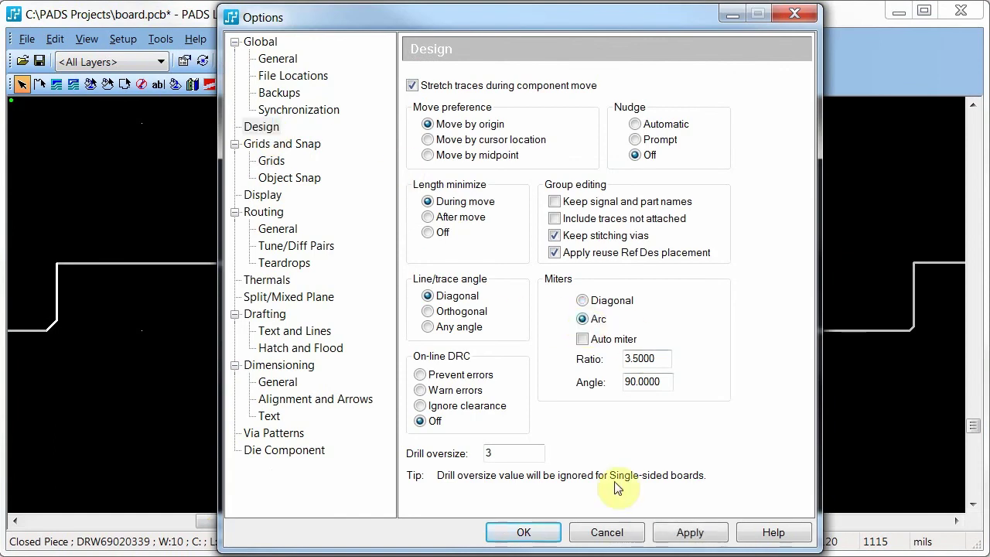
pyautogui.click(525, 533)
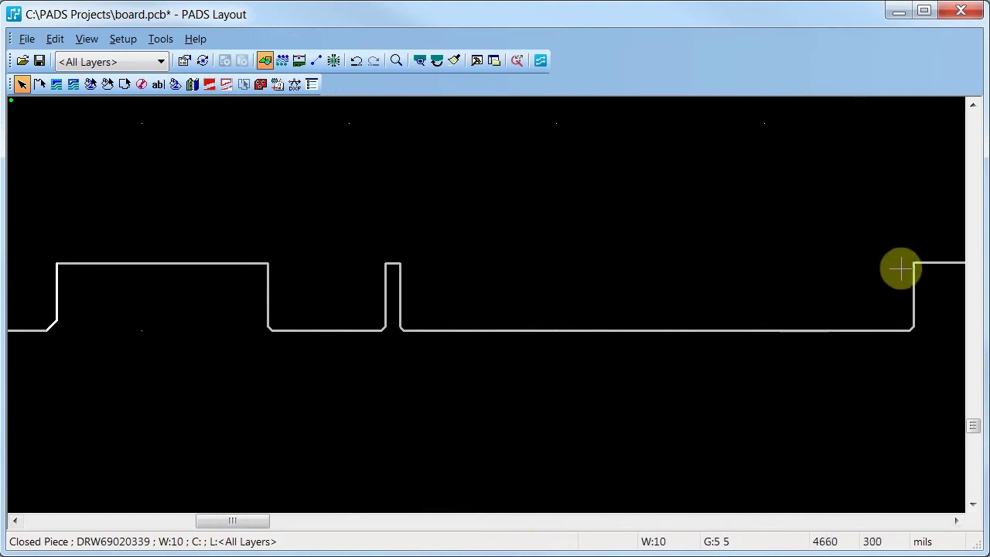
# Add 53-radius arc miters to the raised corners along the stepped bottom edge.
pyautogui.rightClick(729, 161)
pyautogui.click(769, 269)
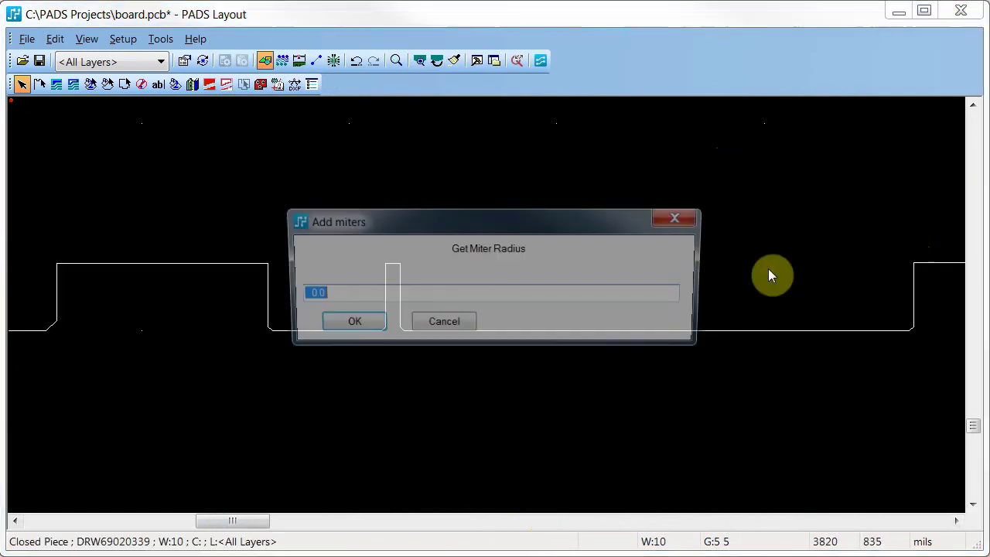
pyautogui.write('5')
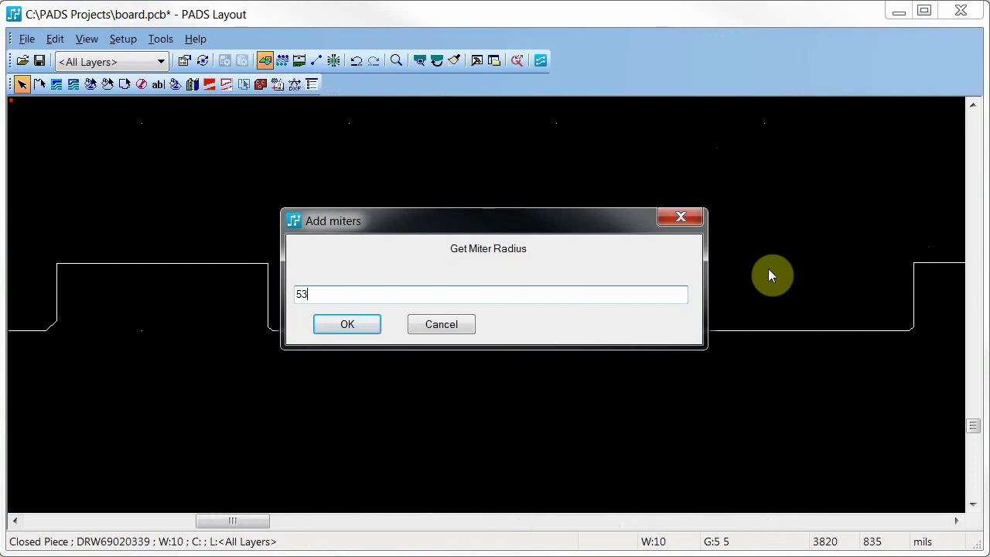
pyautogui.write('3')
pyautogui.click(356, 324)
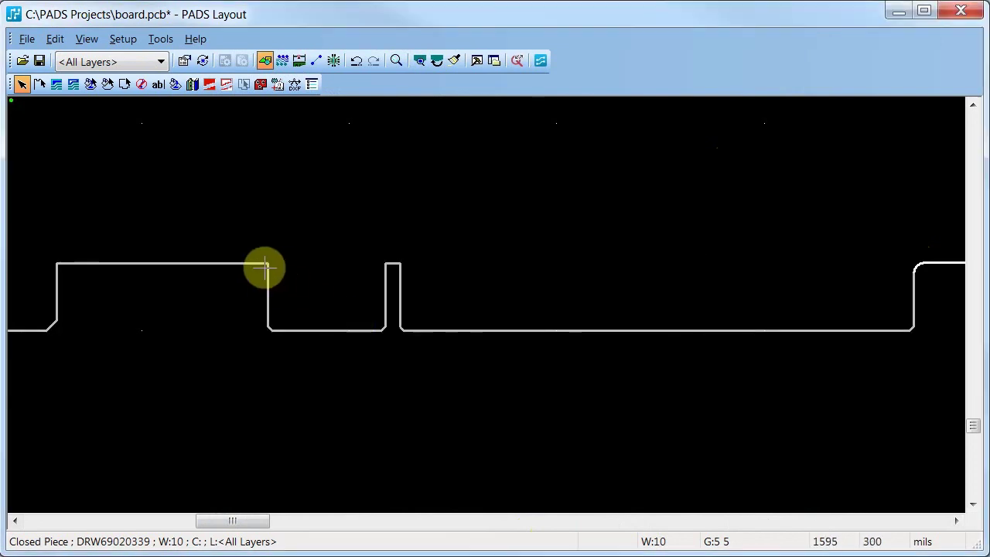
pyautogui.click(56, 263)
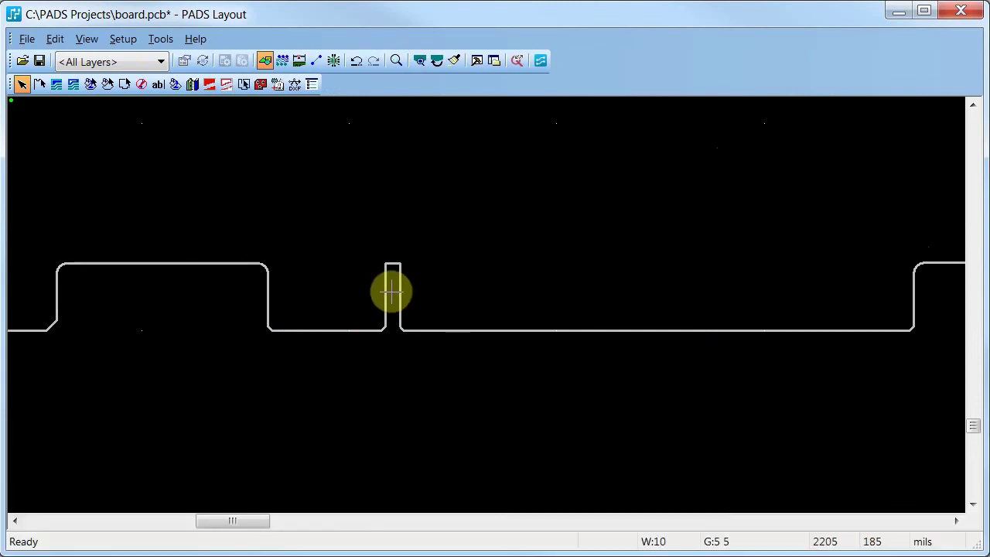
# Pull the narrow slot's flat top edge into an arc with Pull Arc.
pyautogui.moveTo(391, 294); pyautogui.dragTo(379, 246, button='middle')
pyautogui.click(492, 172)
pyautogui.rightClick(493, 172)
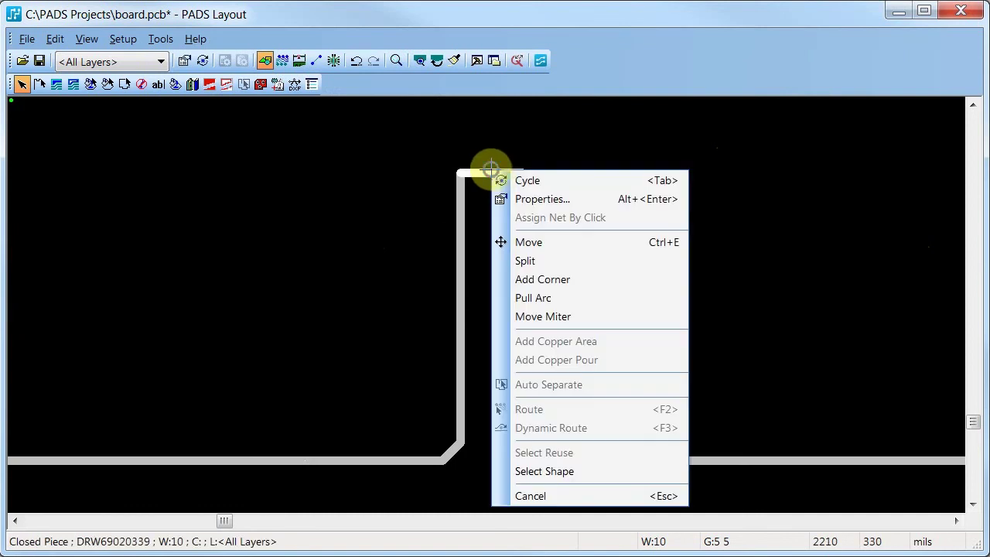
pyautogui.click(533, 298)
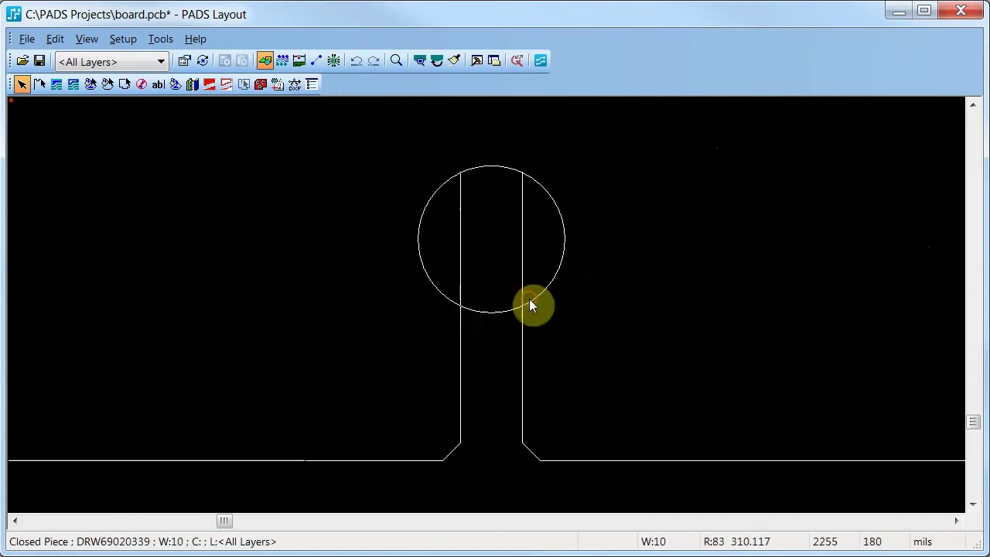
pyautogui.click(495, 143)
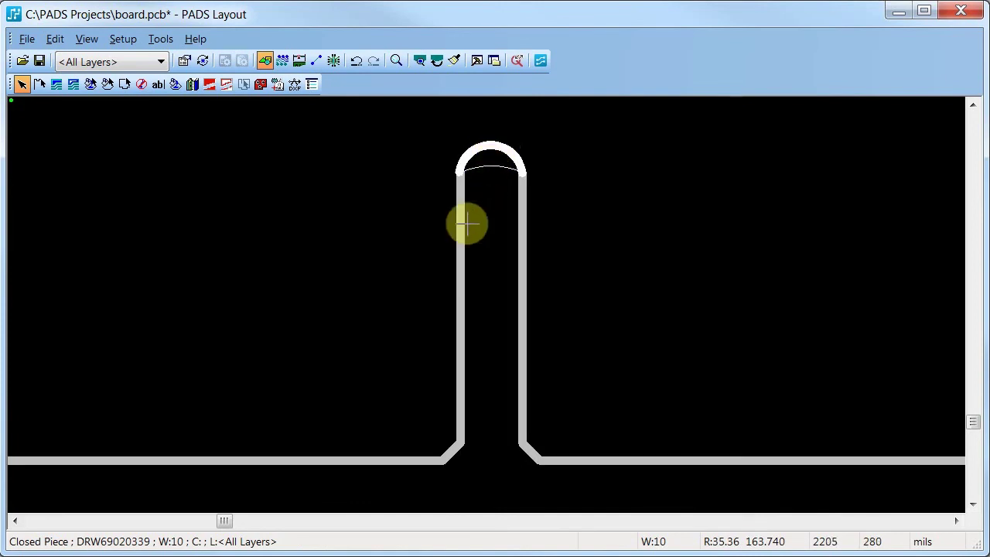
pyautogui.moveTo(314, 245); pyautogui.dragTo(311, 266, button='middle')
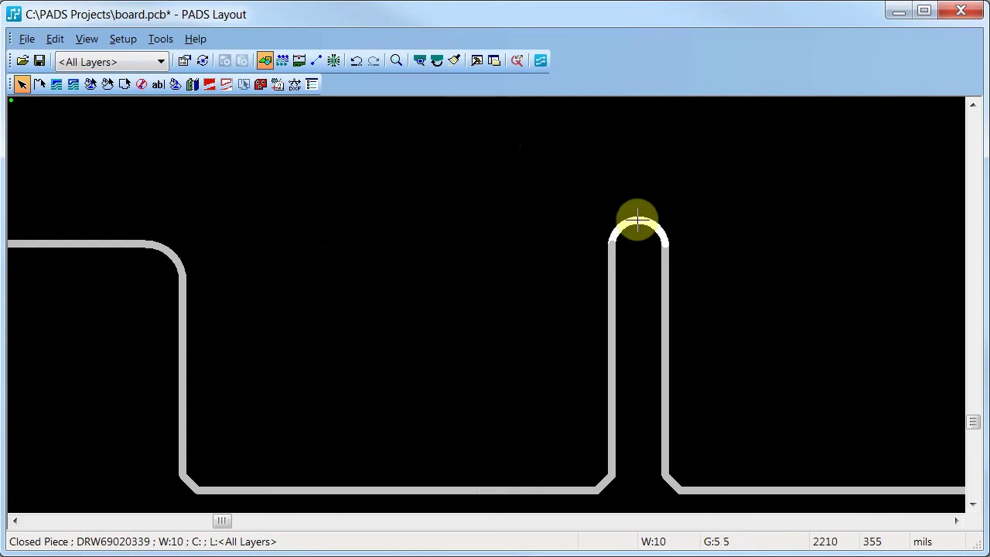
# Move the slot's arc down level with the neighbouring tab's top edge.
pyautogui.rightClick(637, 223)
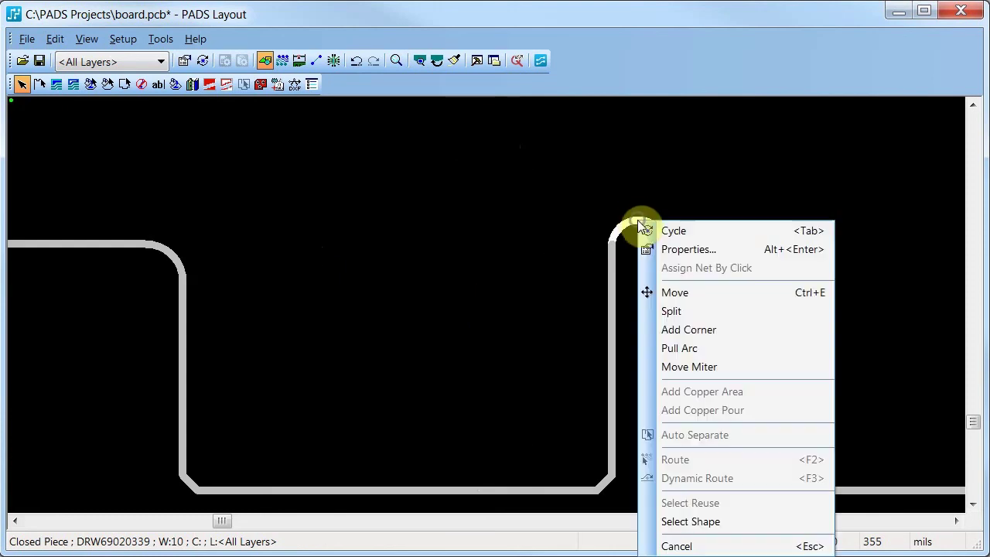
pyautogui.click(674, 293)
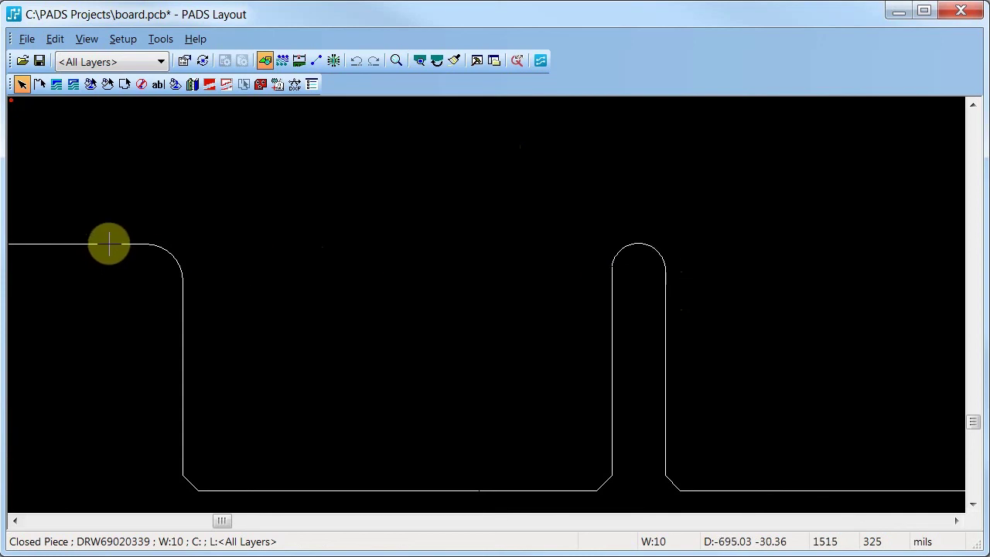
pyautogui.click(109, 245)
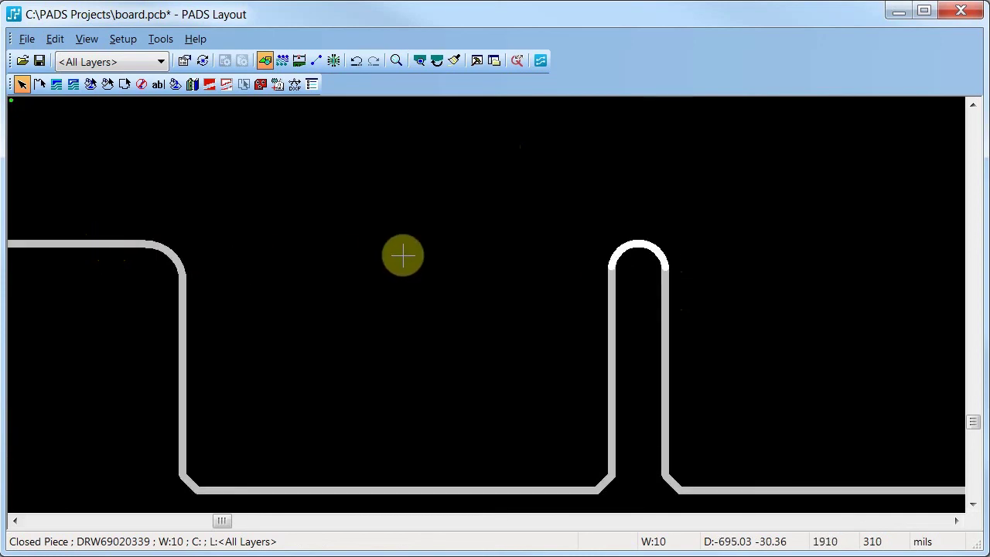